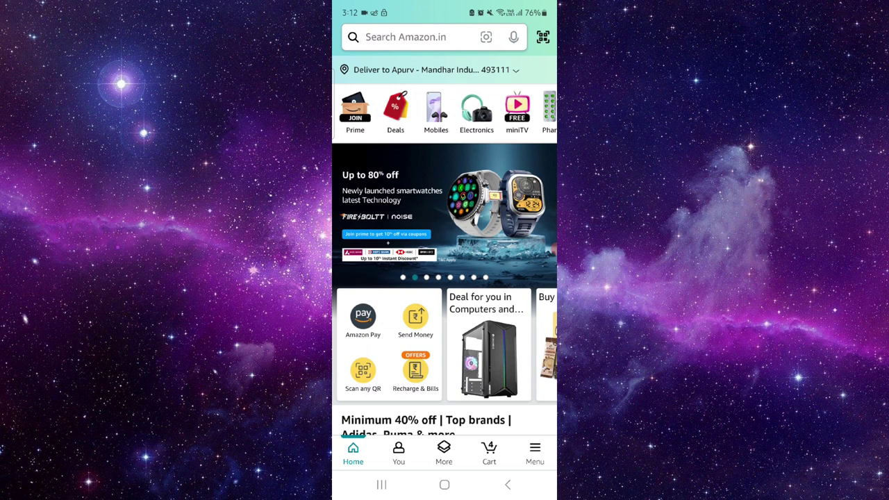
From Recents, open the Amazon app's App info page to reach its Google Play listing.
click(382, 485)
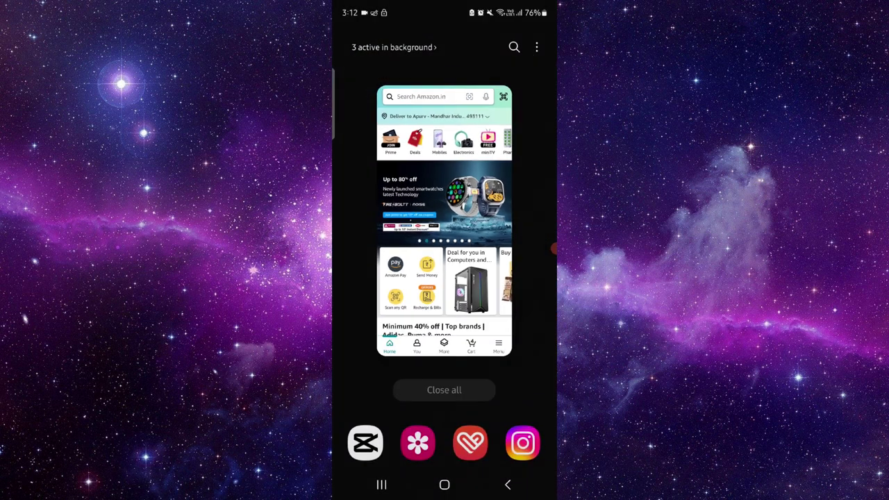
click(444, 82)
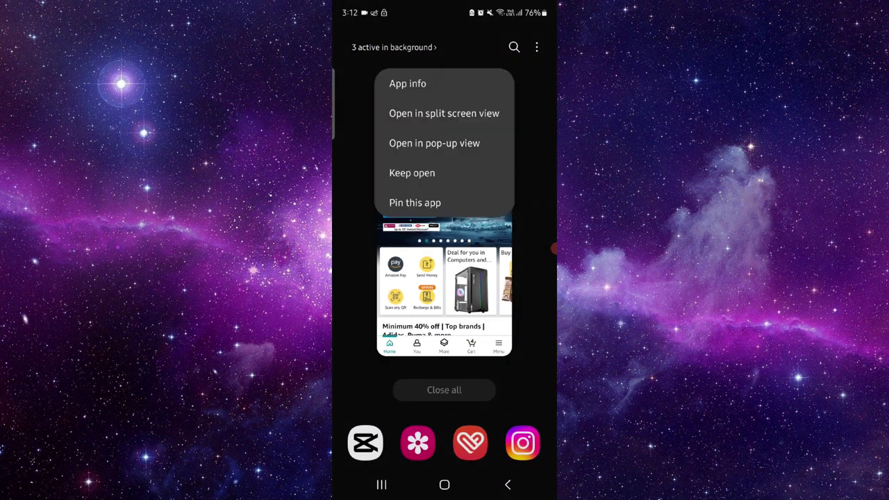
click(407, 83)
scroll(445, 278, down, 5)
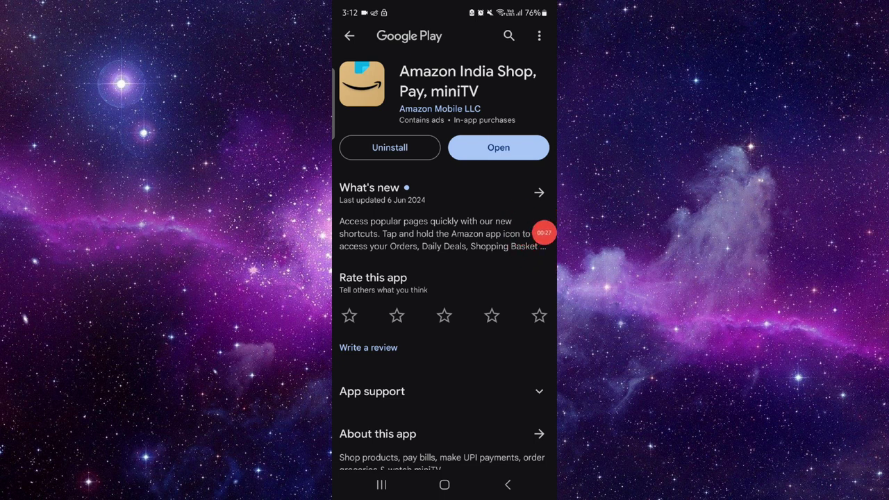
Launch Amazon India Shop, Pay, miniTV from its Google Play listing.
click(498, 147)
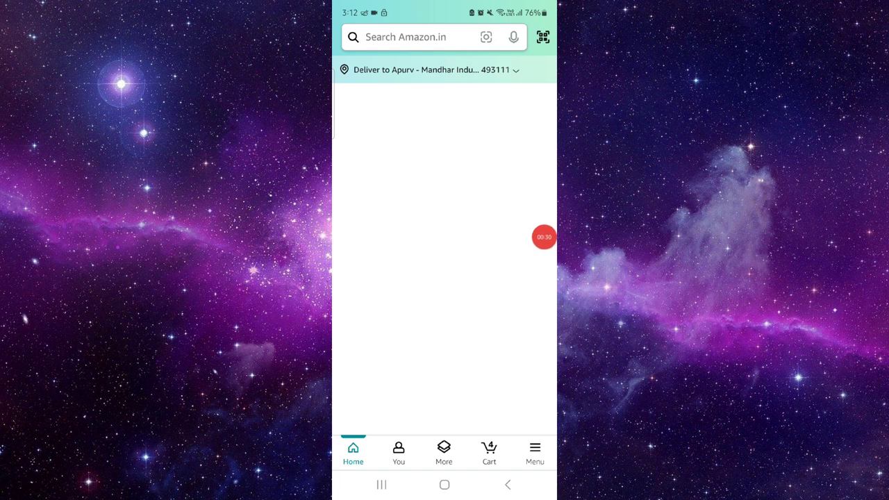